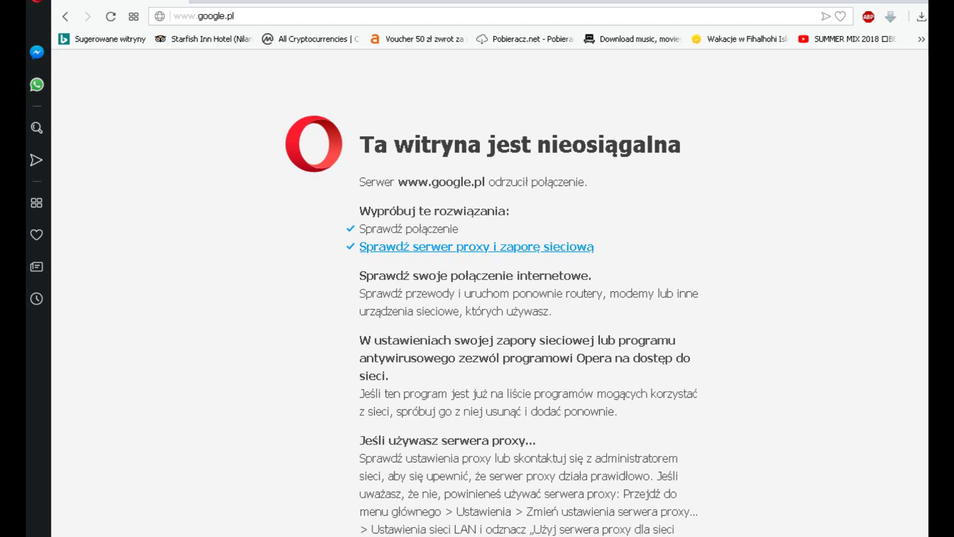
Step: Open the router's PENTAGRAM login page at 192.168.1.100 in Opera
key("ctrl+l")
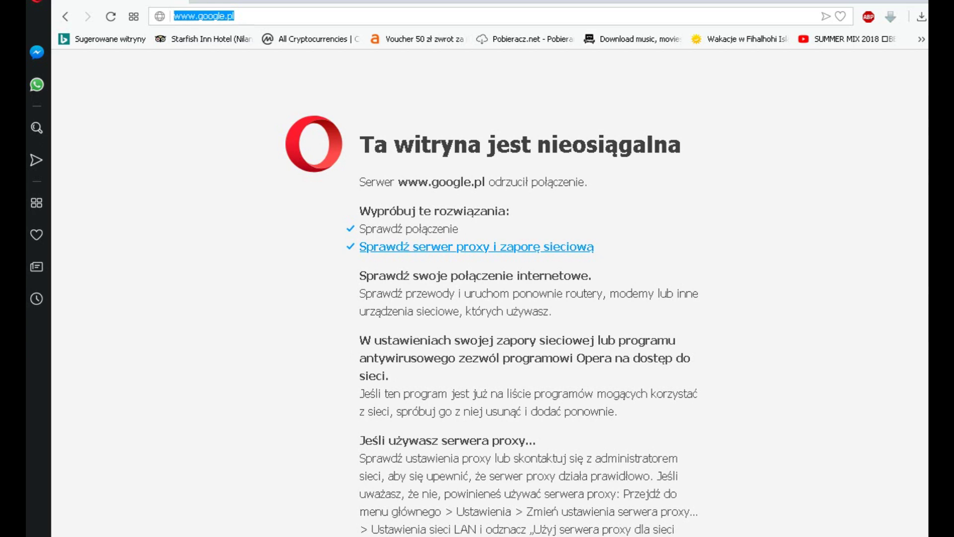
type("192.168.1.100")
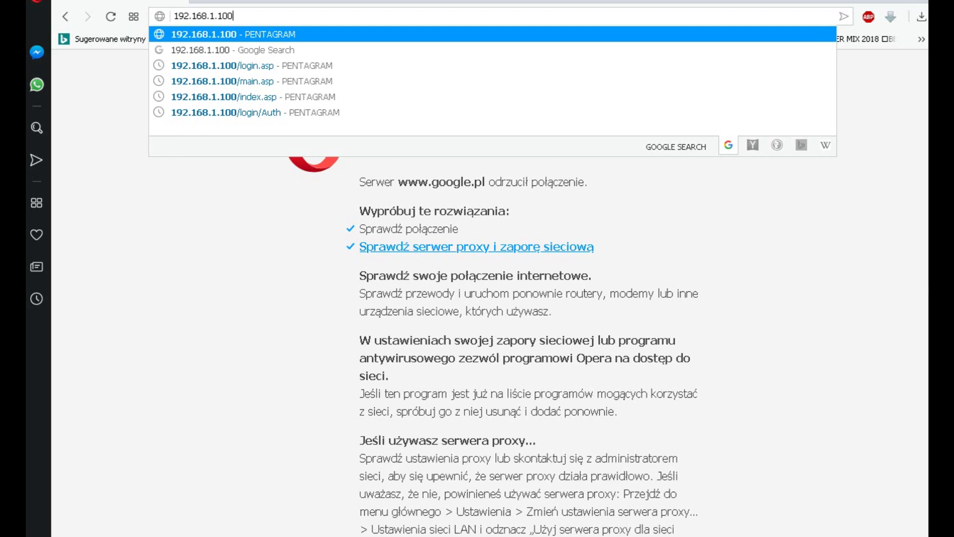
key("Down")
key("Down")
key("Up")
key("Up")
key("Return")
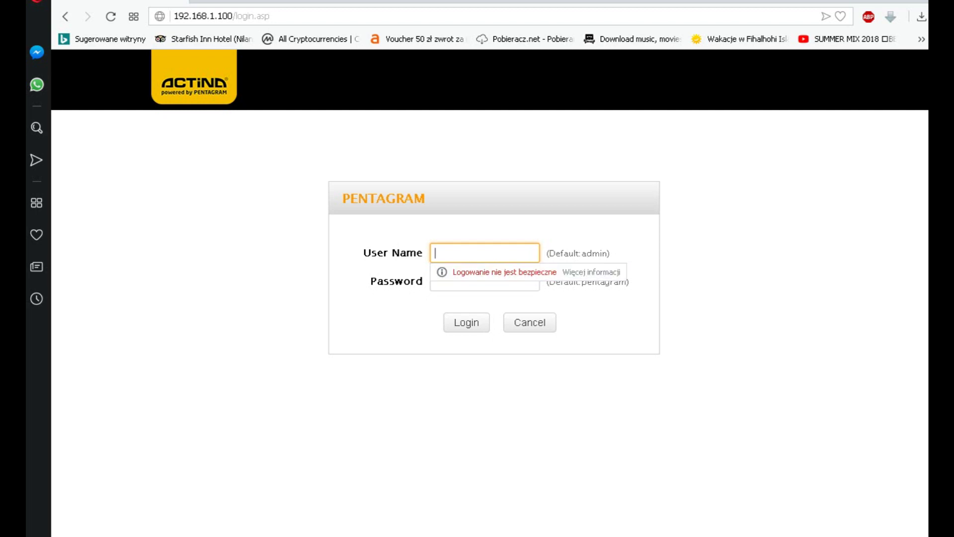
Step: Log in to the router panel as admin with the default password
left_click_drag(555, 254, 610, 253)
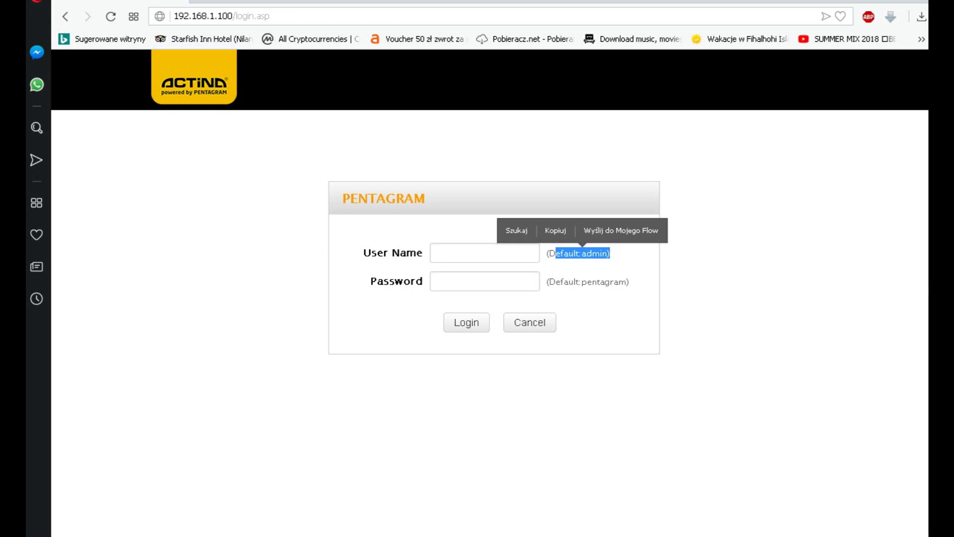
left_click_drag(596, 282, 209, 70)
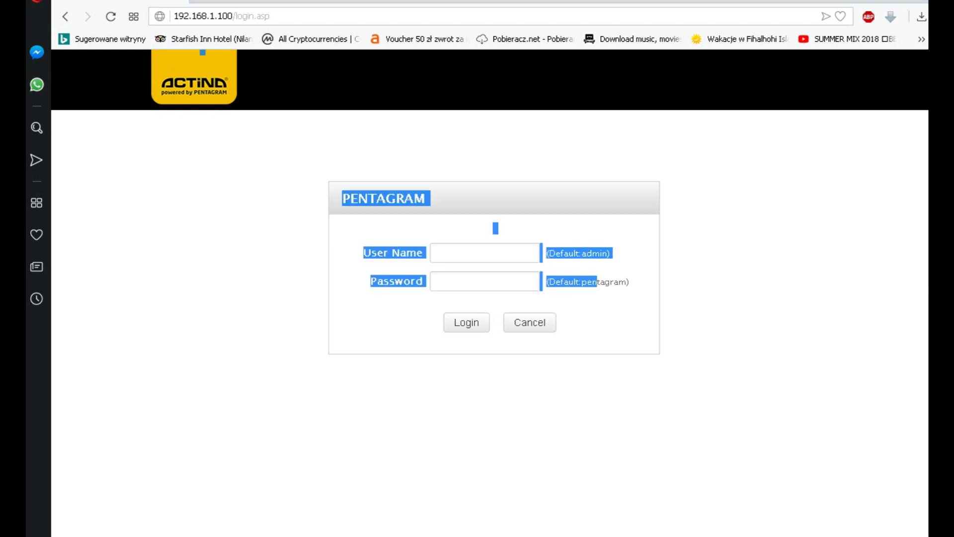
left_click(485, 252)
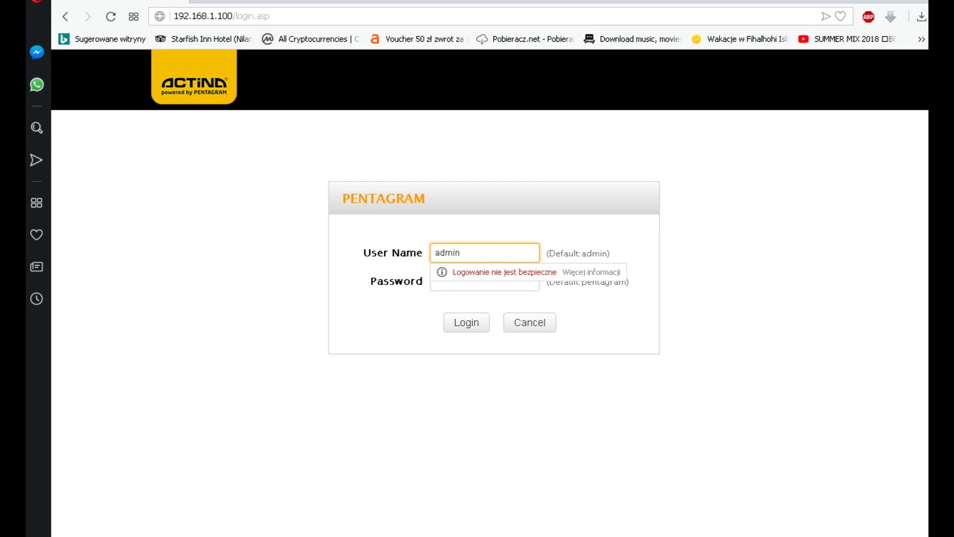
left_click(485, 281)
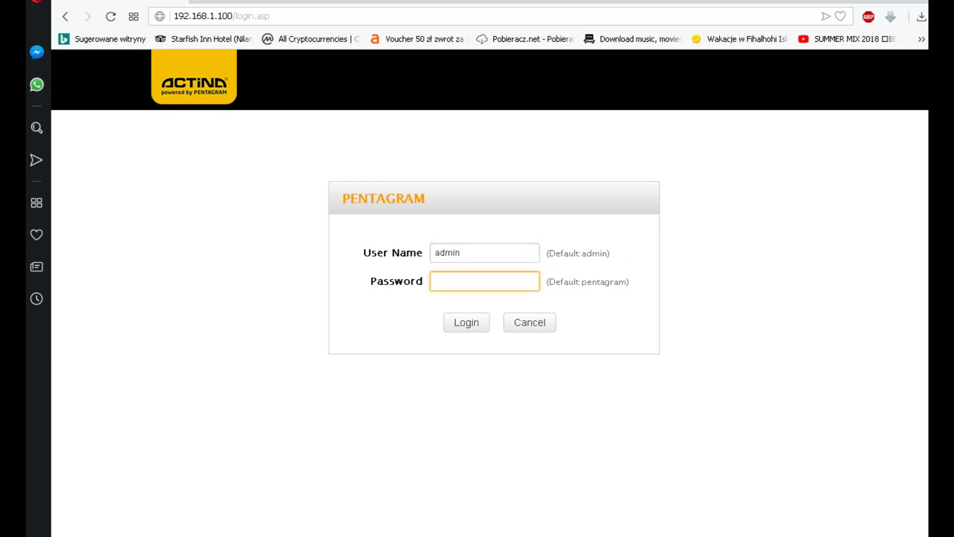
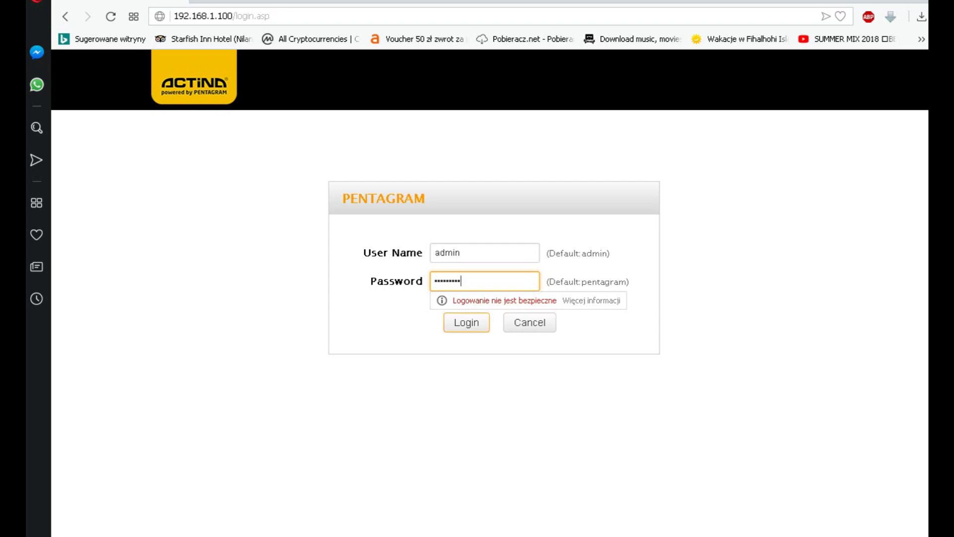
key("Return")
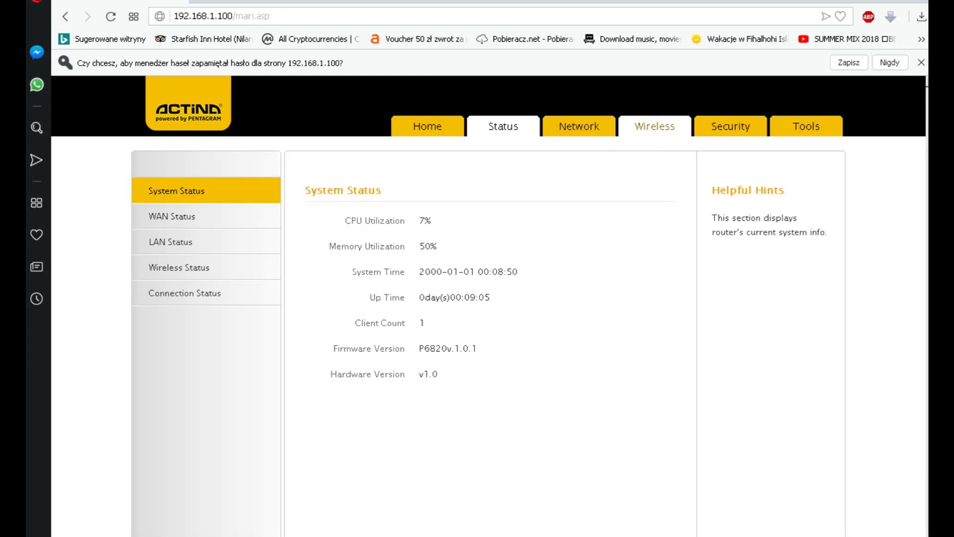
Step: In the wireless settings, switch the band to 5GHz and turn off its radio
left_click(654, 126)
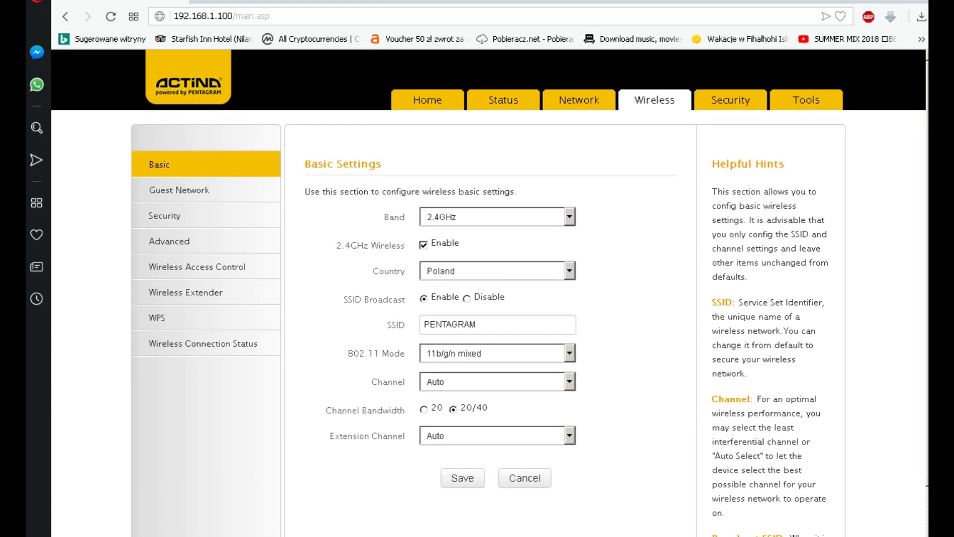
left_click(497, 217)
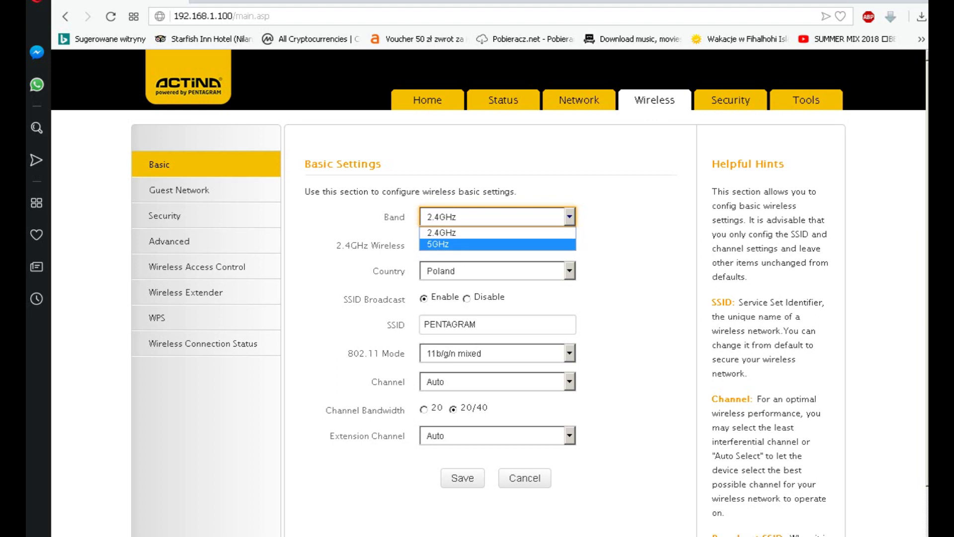
key("Escape")
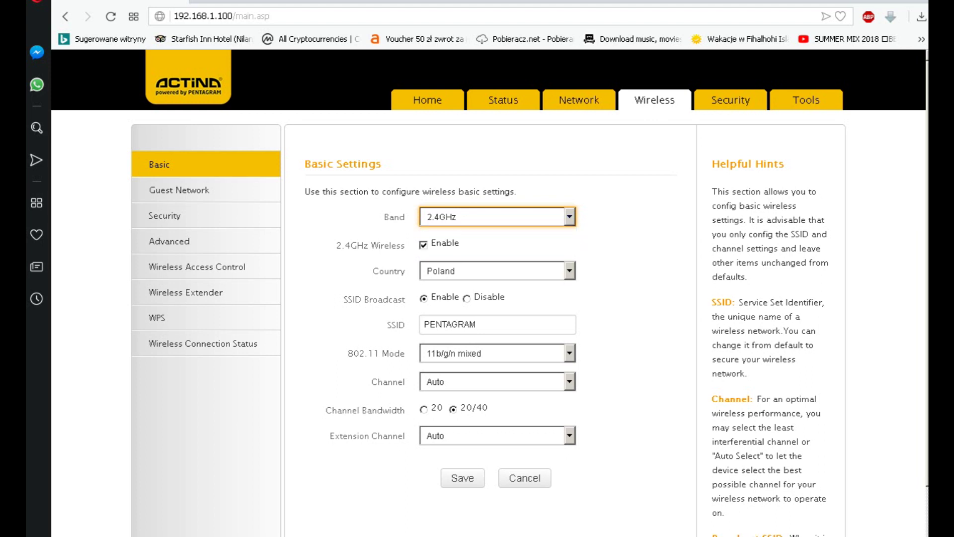
key("alt+Down")
key("Down")
key("Return")
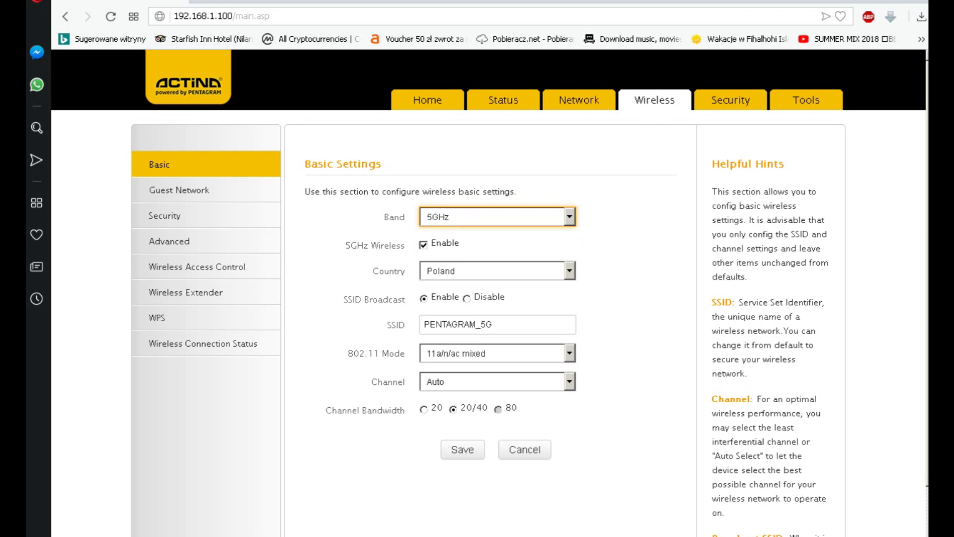
key("Tab")
key("space")
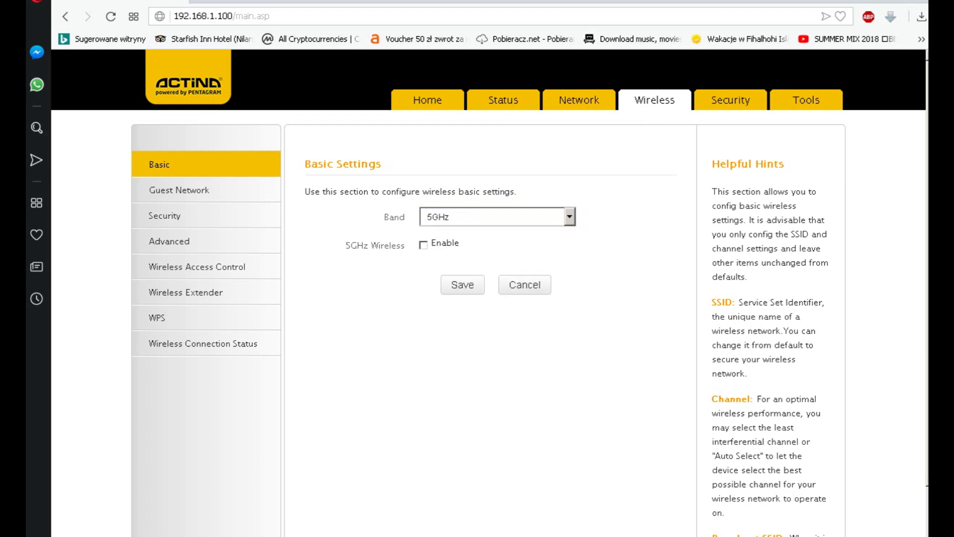
Step: Return the band to 2.4GHz and save the wireless basic settings
key("shift+Tab")
key("alt+Down")
key("Up")
key("Return")
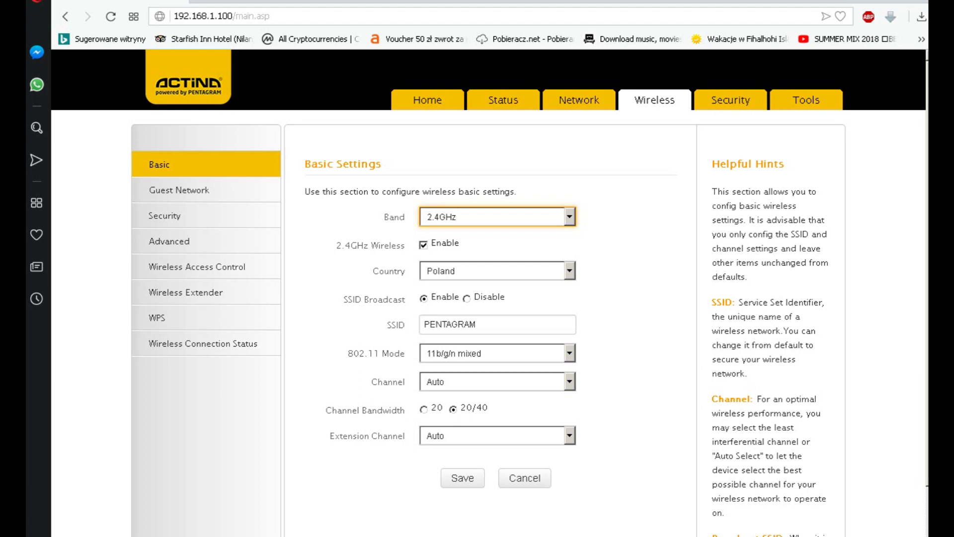
left_click(463, 477)
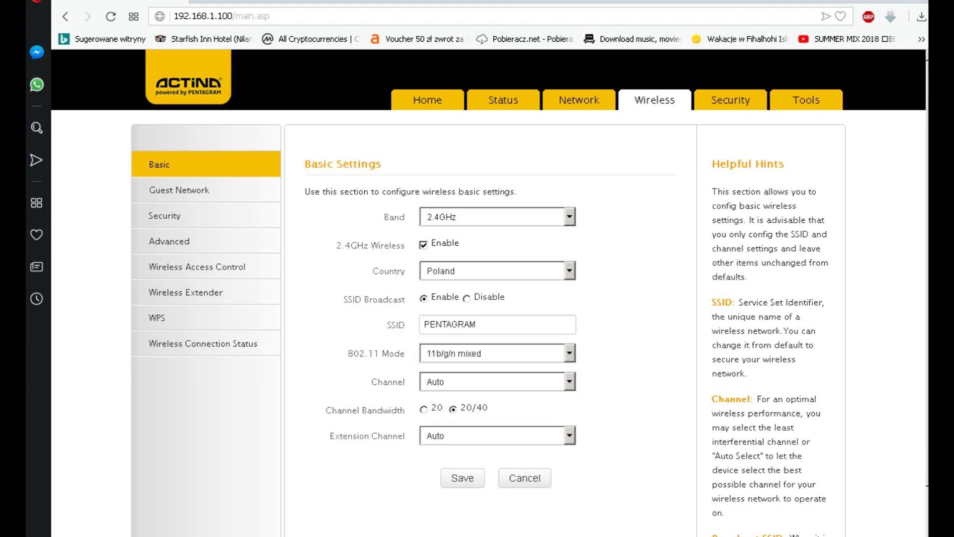
Step: Rename the 2.4GHz SSID from PENTAGRAM to 'Miski z suszarka' and save it
left_click(497, 324)
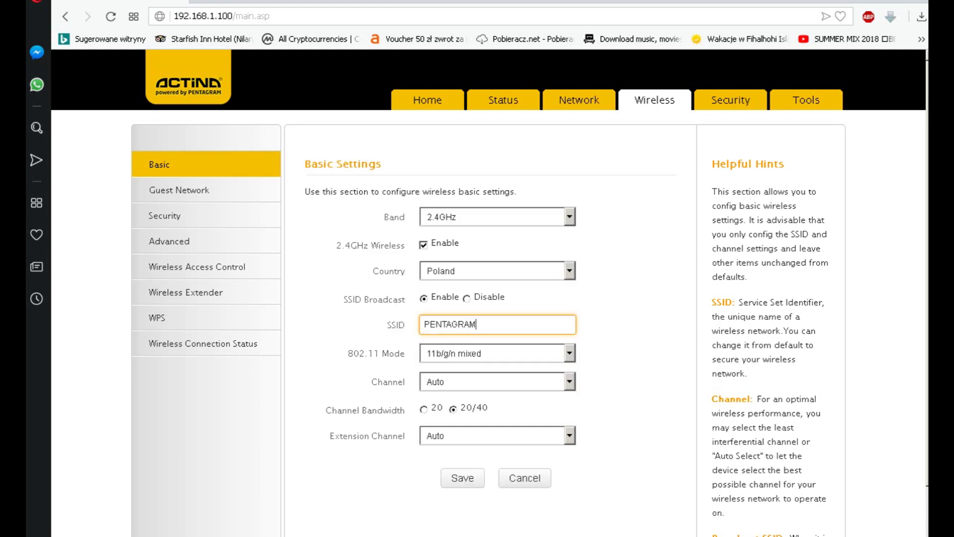
double_click(449, 324)
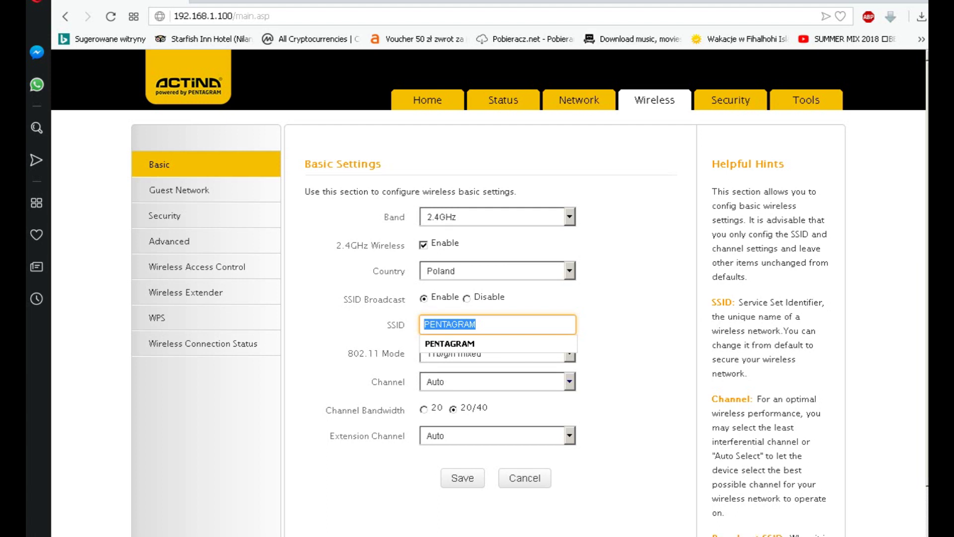
type("Misk")
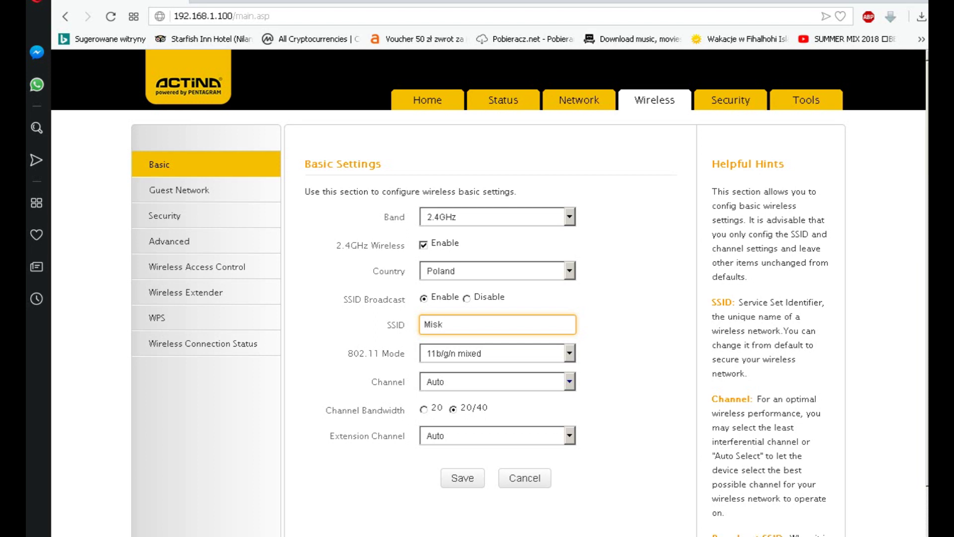
type("iz suszarka")
left_click(448, 324)
left_click(444, 324)
left_click(462, 477)
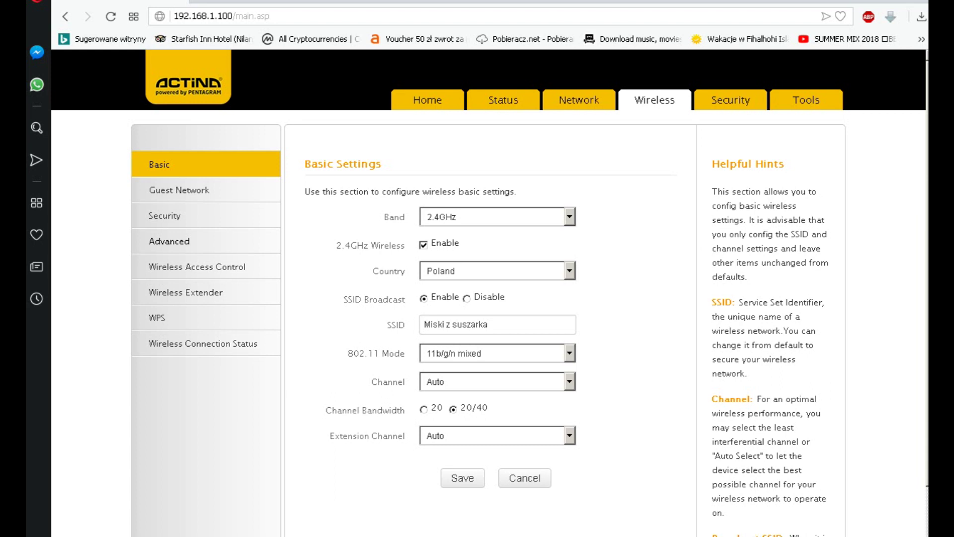
left_click(165, 215)
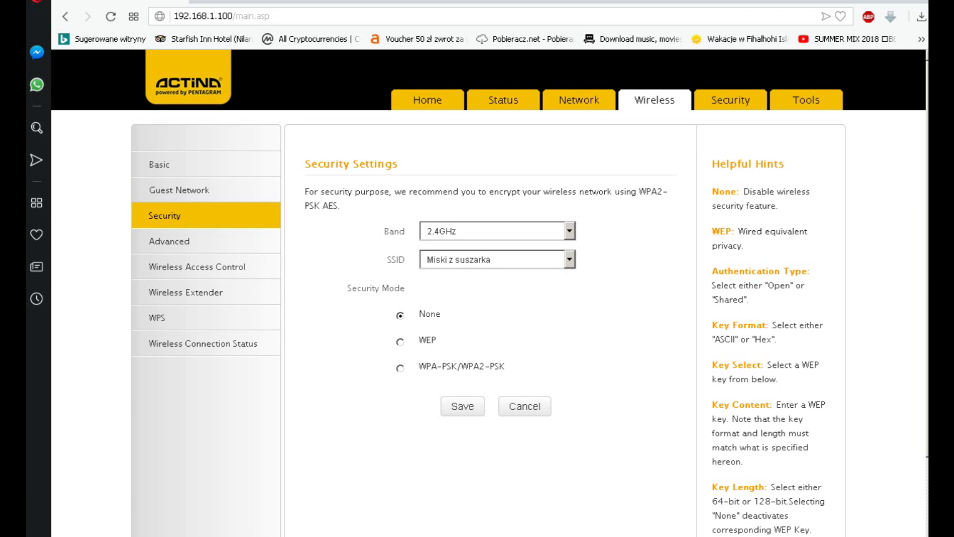
Step: Set 2.4GHz security to WPA-PSK/WPA2-PSK with WPA2-PSK authentication and a new security key, then save
left_click(400, 368)
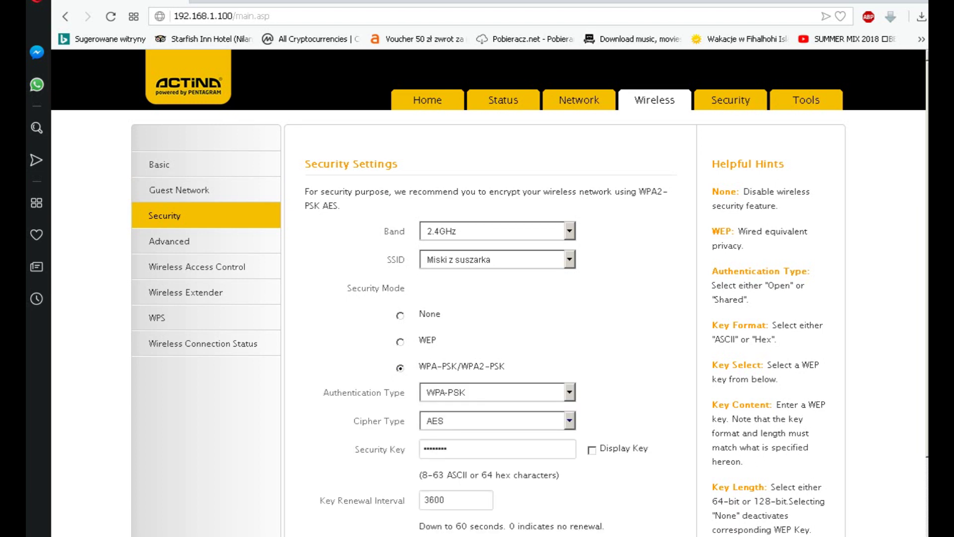
left_click(497, 392)
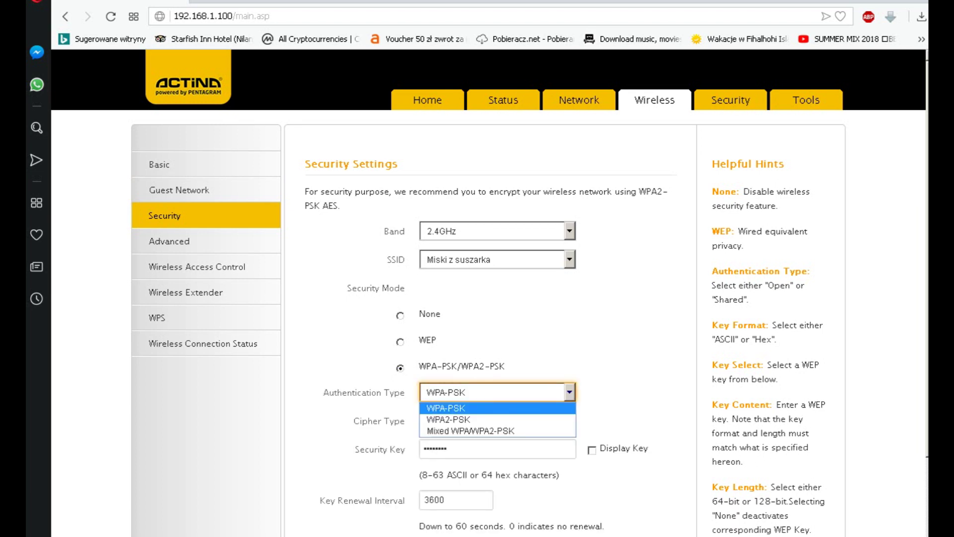
left_click(448, 415)
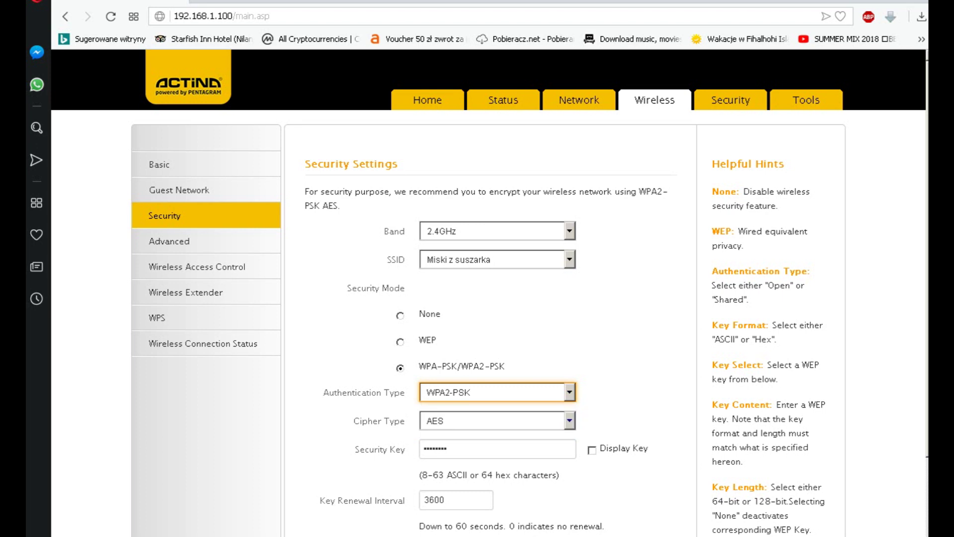
left_click(497, 448)
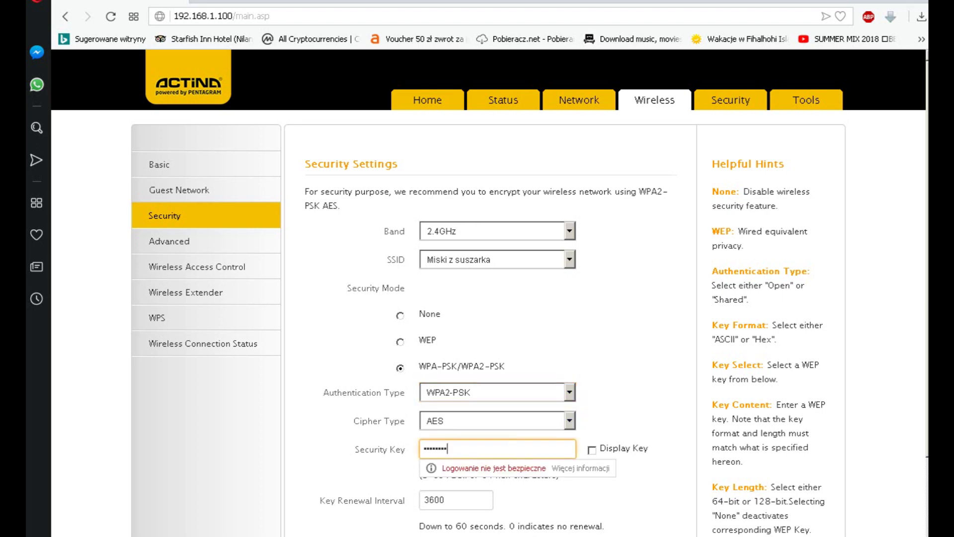
left_click(591, 450)
left_click(465, 448)
key("ctrl+a")
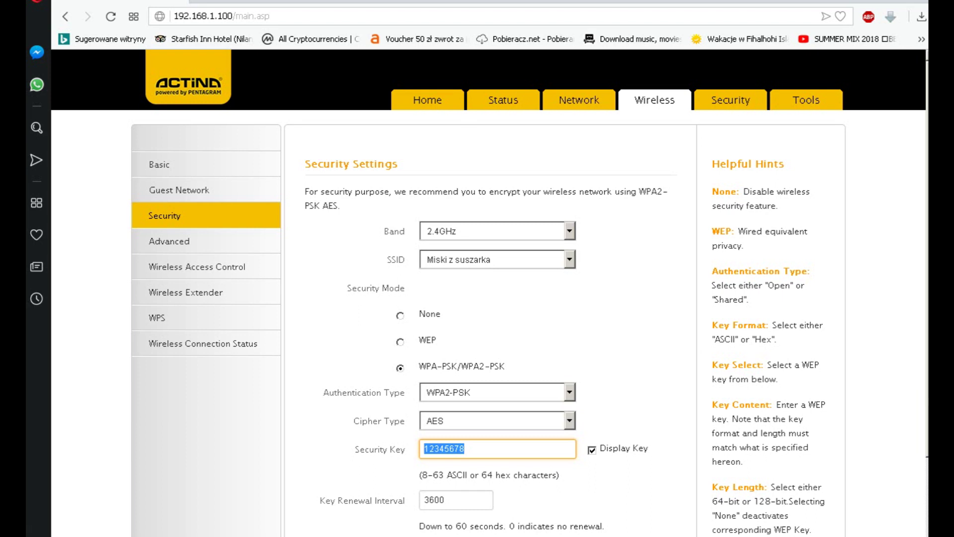
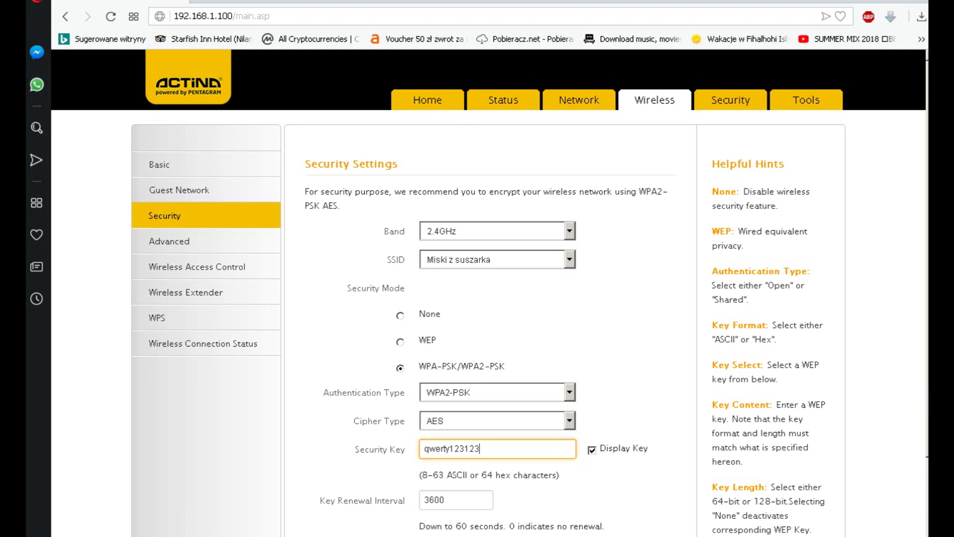
key("Return")
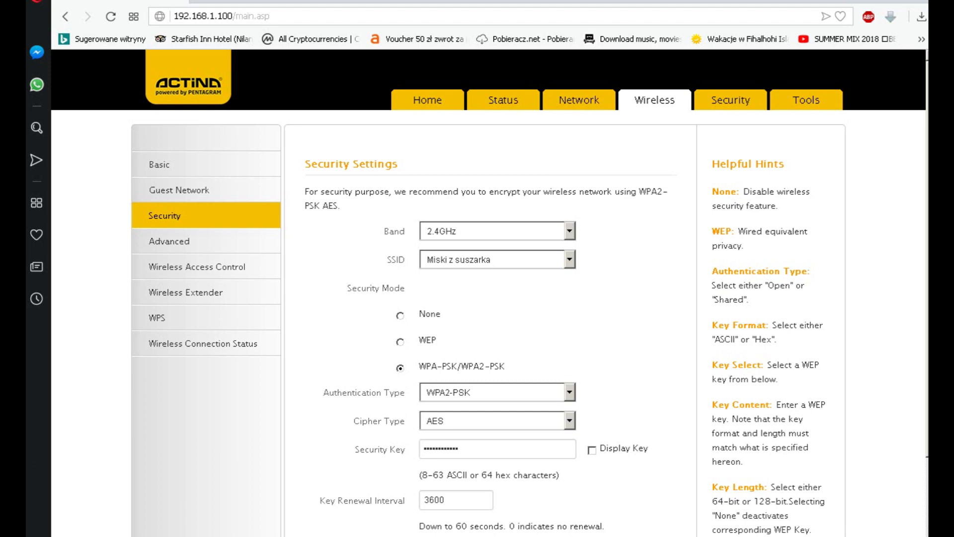
Step: Show the basic wireless settings for the 5GHz band
left_click(159, 164)
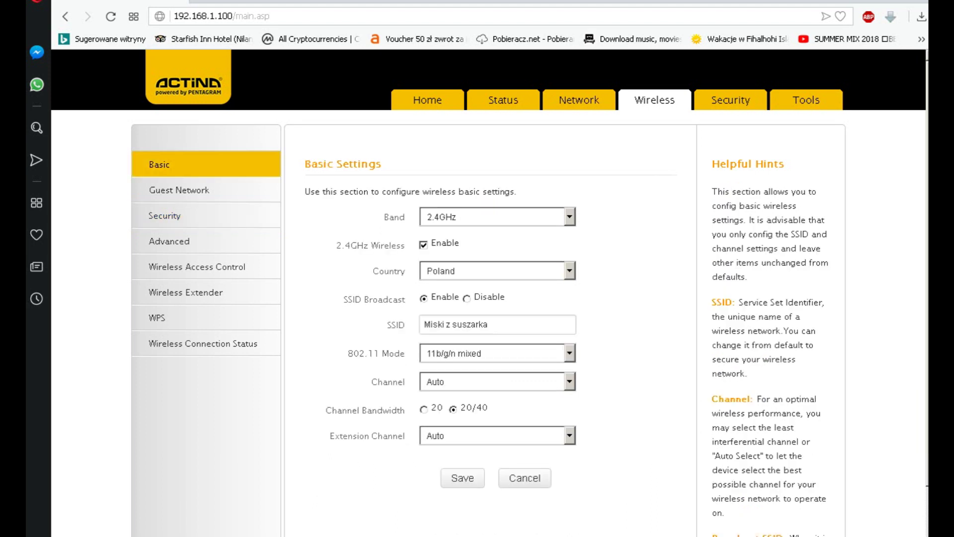
left_click(497, 216)
left_click(448, 244)
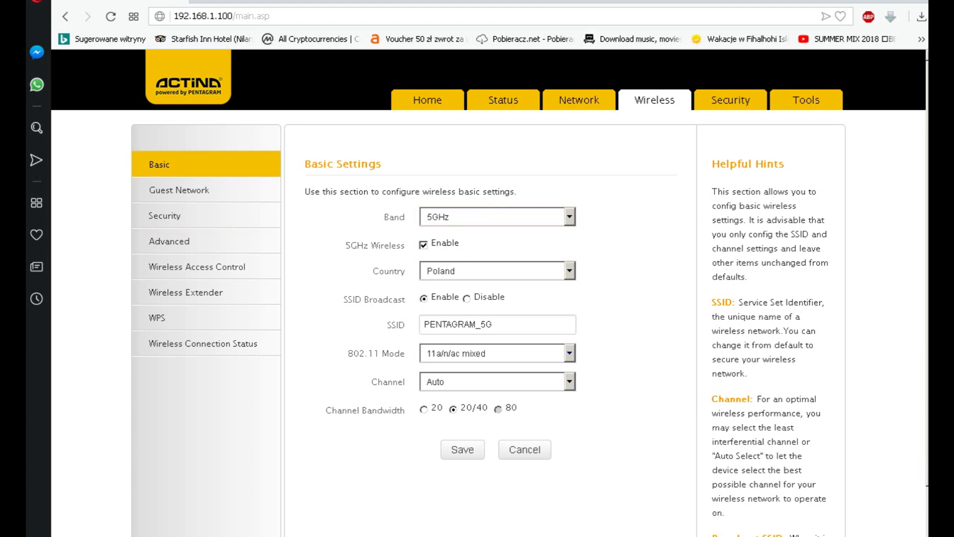
Step: Rename the 5GHz SSID from PENTAGRAM_5G to 'miski z suszarka 5G'
double_click(487, 324)
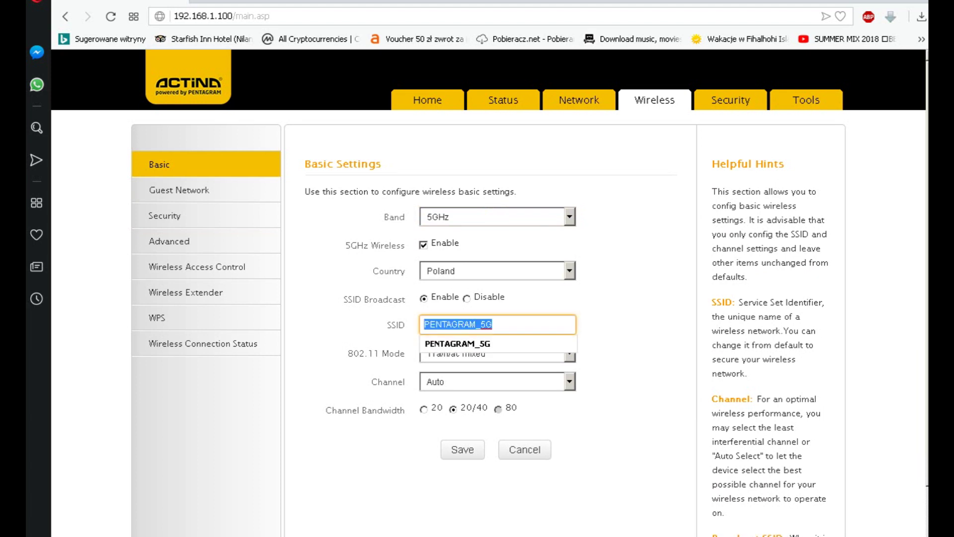
key("End")
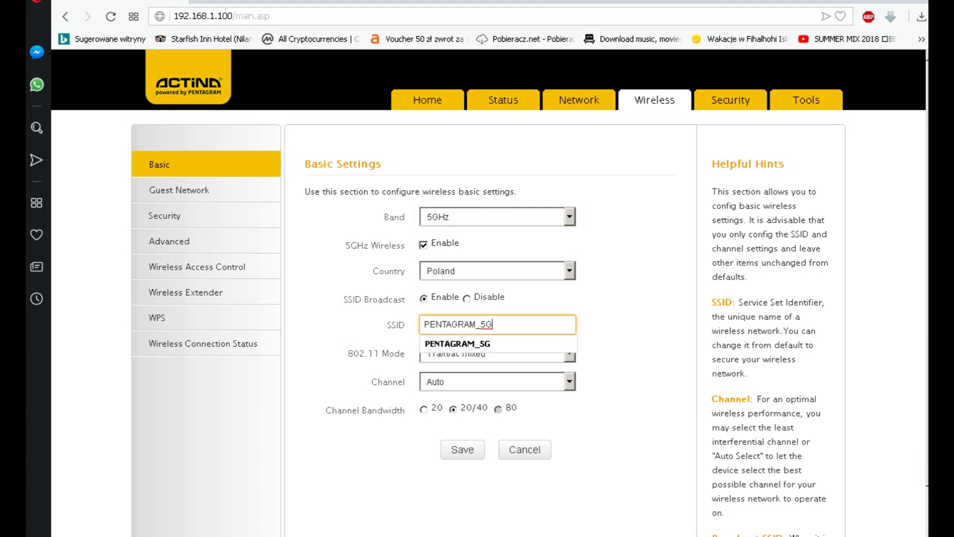
key("Left")
key("Left")
key("BackSpace")
key("BackSpace")
key("BackSpace")
key("BackSpace")
key("BackSpace")
key("BackSpace")
key("BackSpace")
key("BackSpace")
key("BackSpace")
key("BackSpace")
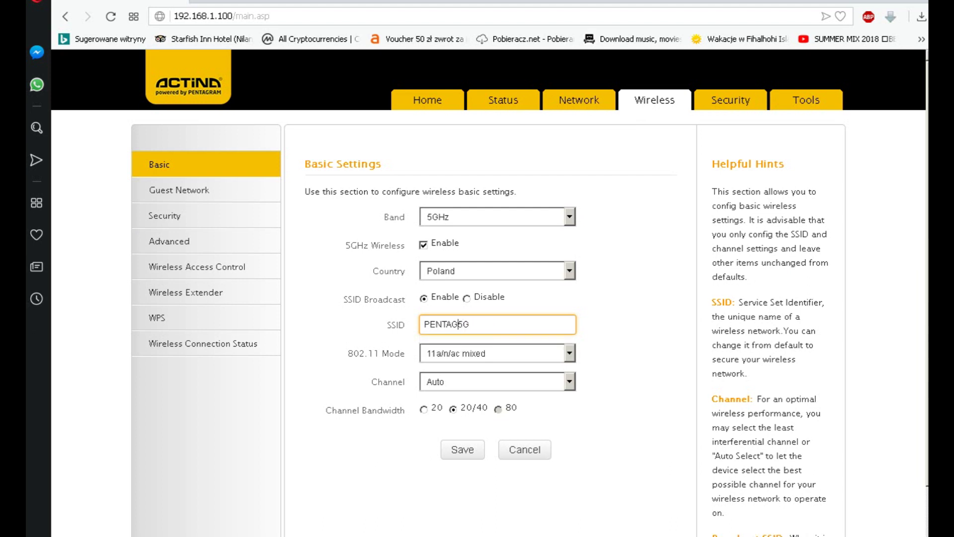
type("miski z suszarh")
key("BackSpace")
type("ka 5")
key("BackSpace")
Step: Set 5GHz bandwidth to 20 MHz, keep 11a/n/ac mixed mode, and select channel 48 (5240MHz)
left_click(424, 409)
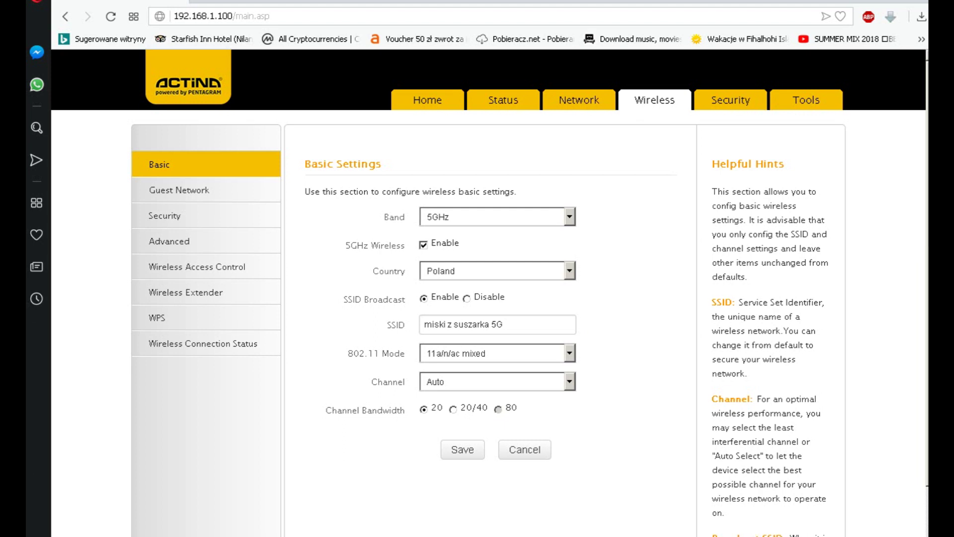
left_click(497, 353)
left_click(438, 366)
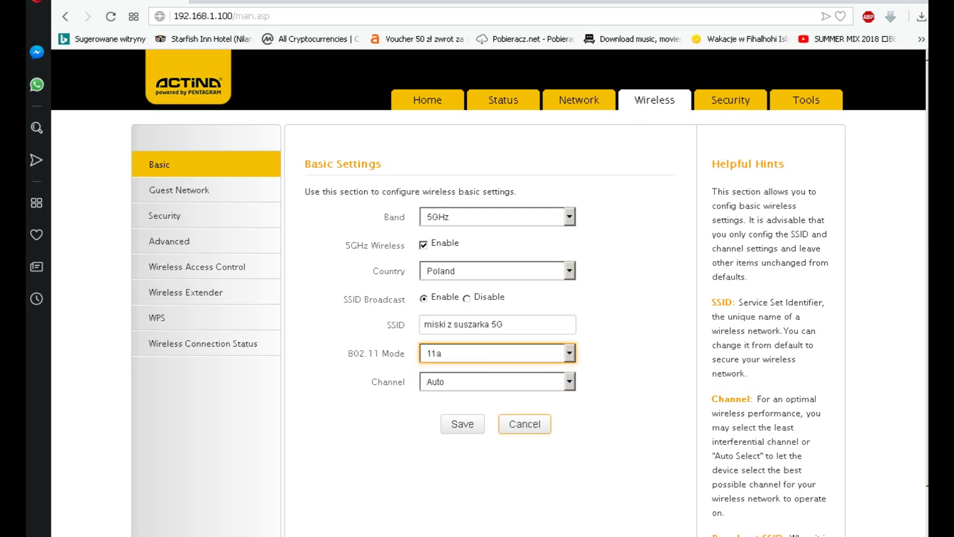
left_click(497, 353)
left_click(447, 379)
left_click(497, 382)
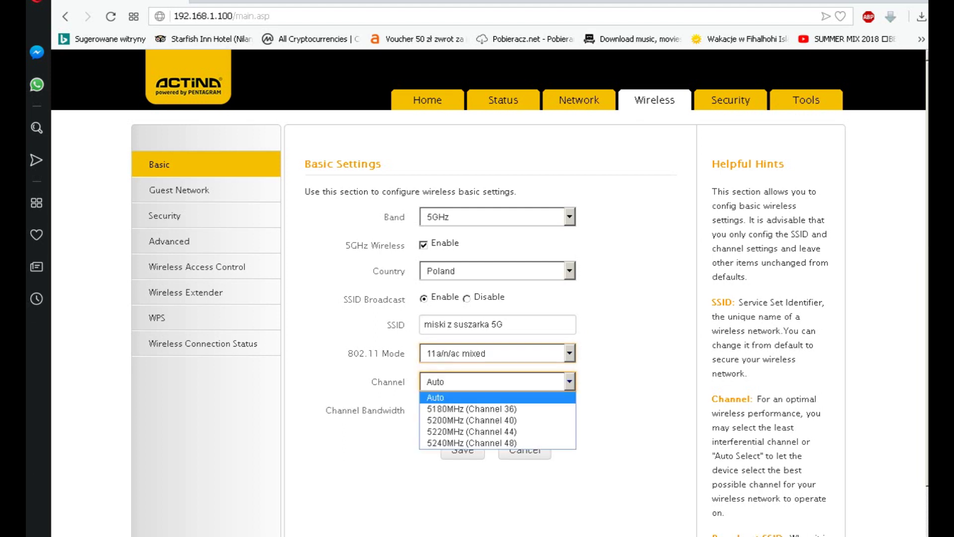
left_click(473, 442)
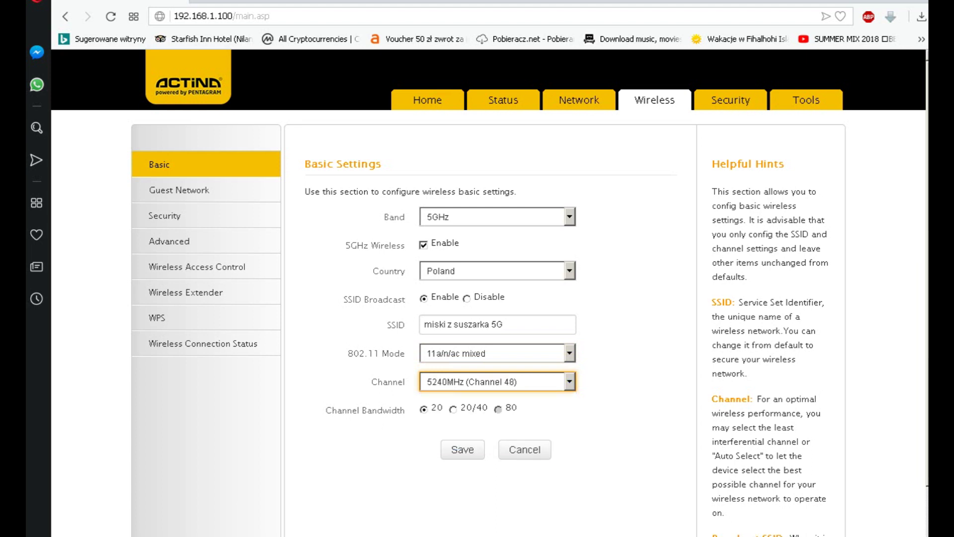